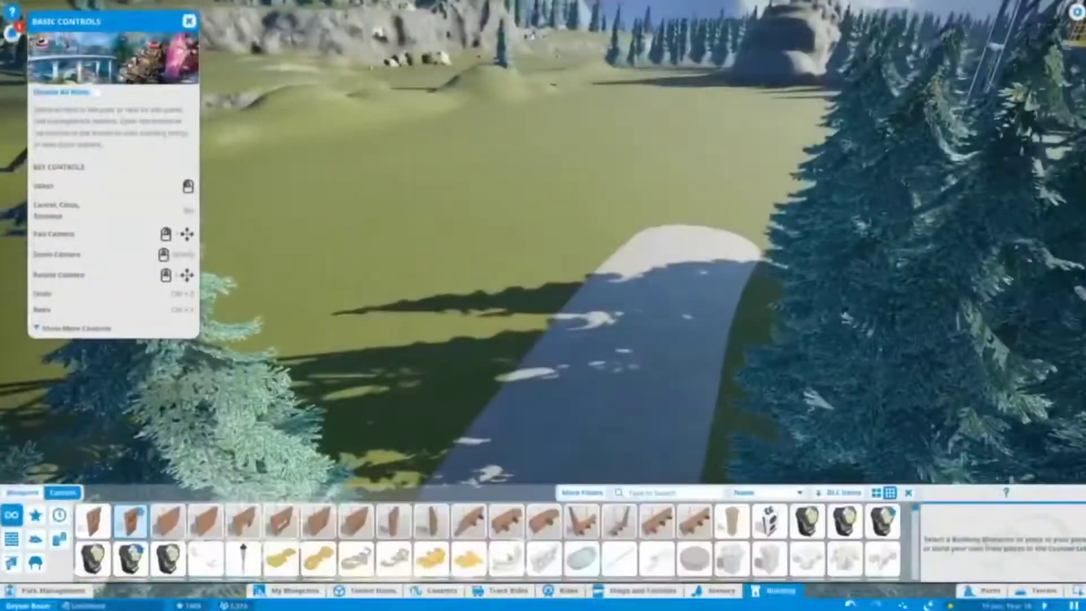
Pick the Rough Concrete Wall 4m piece to start the quay along the basin edge.
{"action": "left_click", "coordinate": [588, 515]}
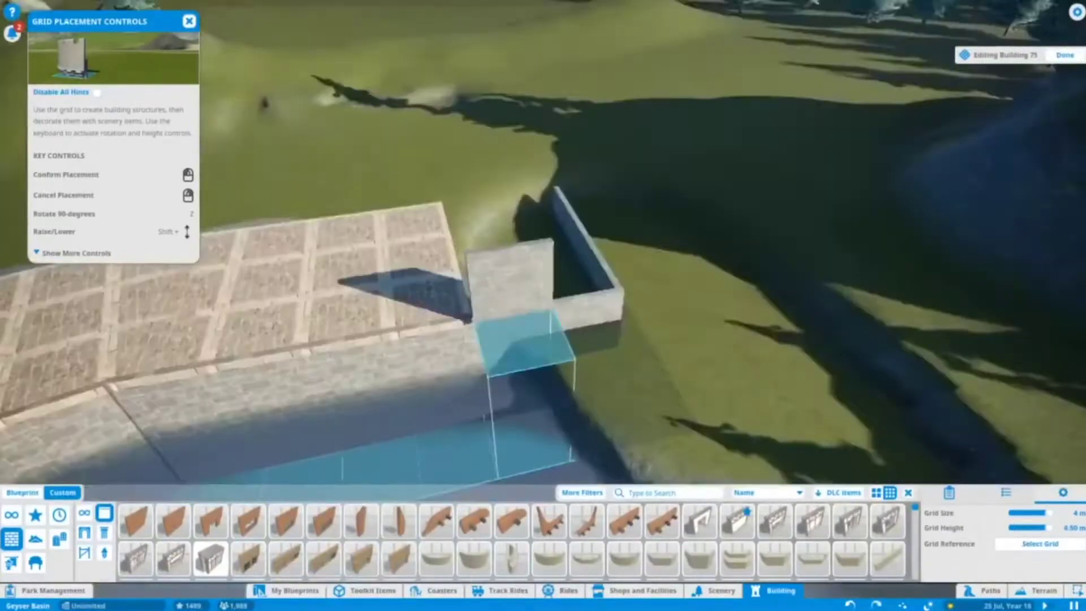
Adjust the view to continue the stone quay around the basin corner.
{"action": "scroll", "coordinate": [582, 537], "scroll_direction": "down", "scroll_amount": 2}
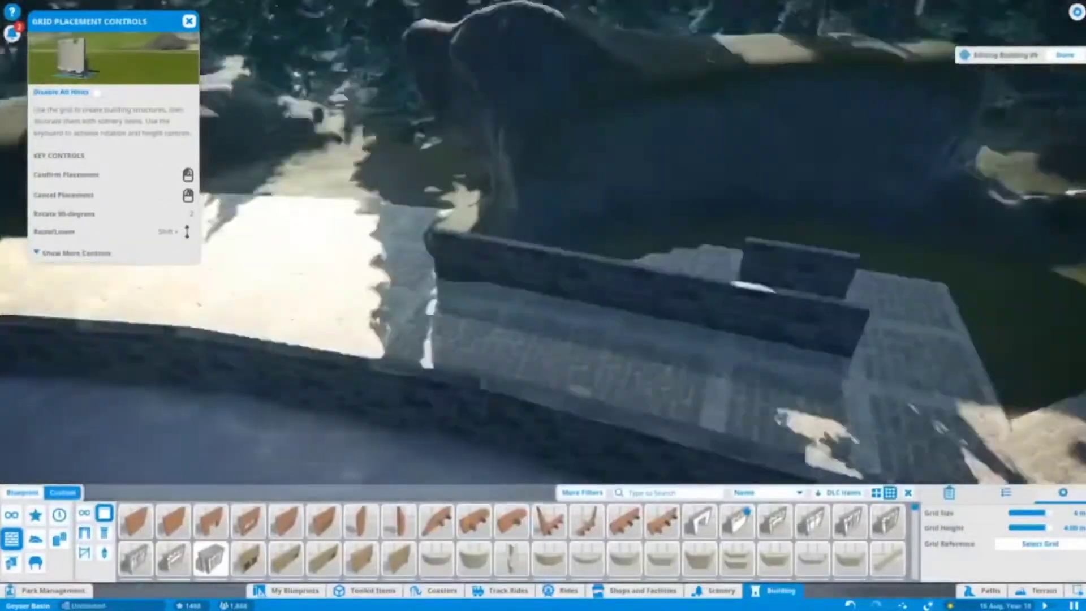
Clear the 'wood' catalogue search so all building pieces are listed.
{"action": "scroll", "coordinate": [517, 538], "scroll_direction": "down", "scroll_amount": 3}
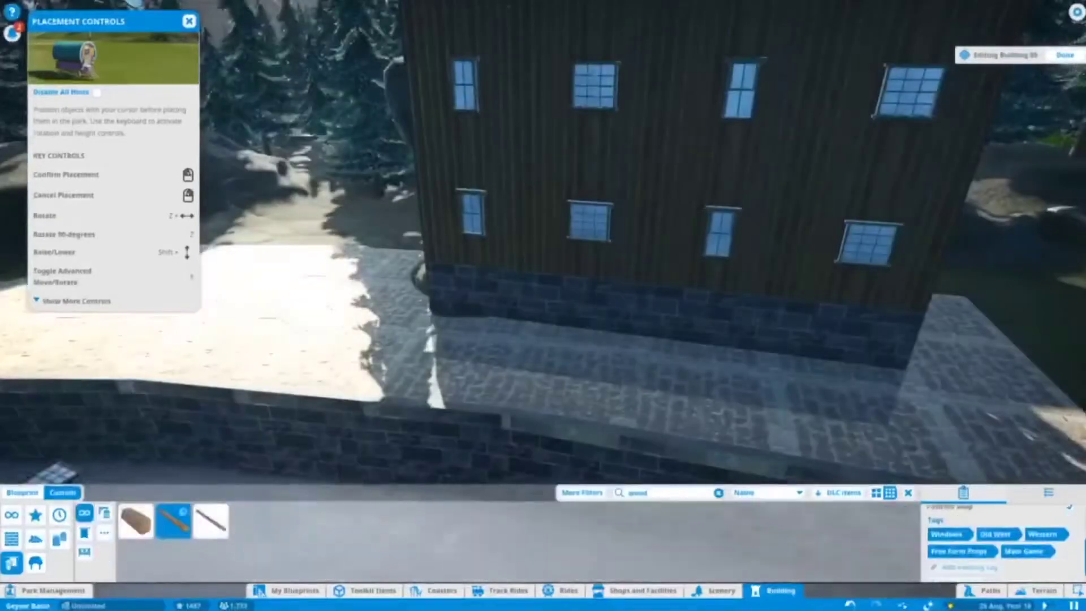
{"action": "key", "text": "Escape"}
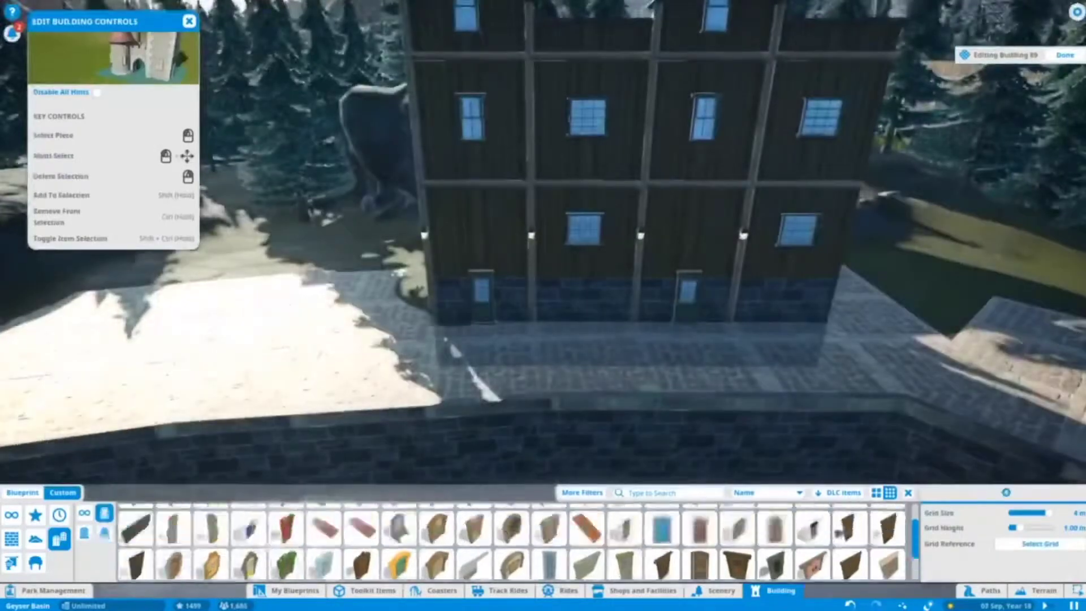
Add a balcony railing piece and duplicate a wall section along the curved quay.
{"action": "left_click", "coordinate": [104, 531]}
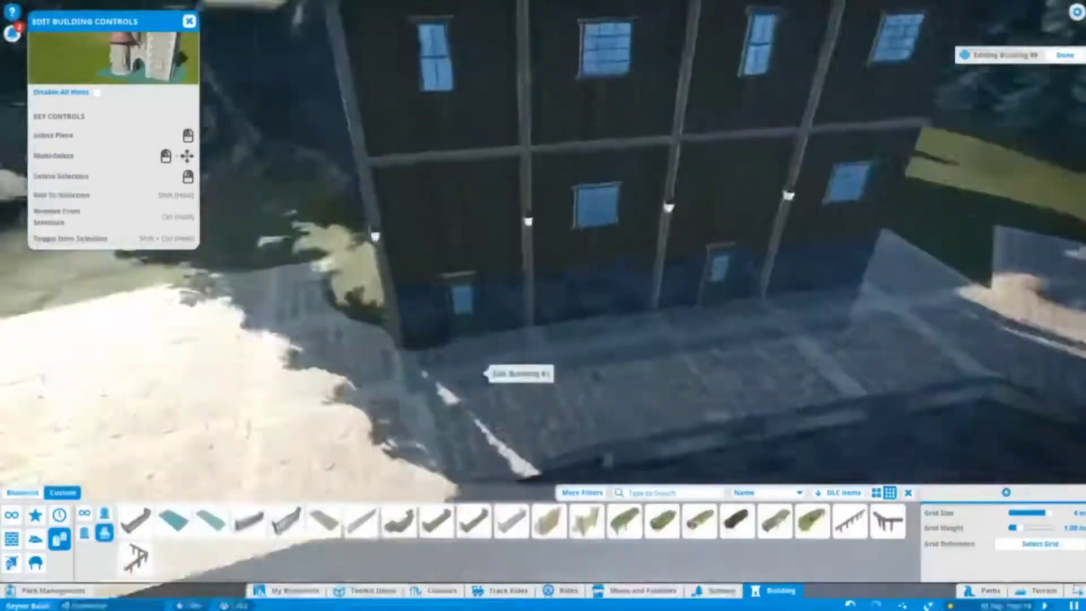
{"action": "left_click", "coordinate": [138, 521]}
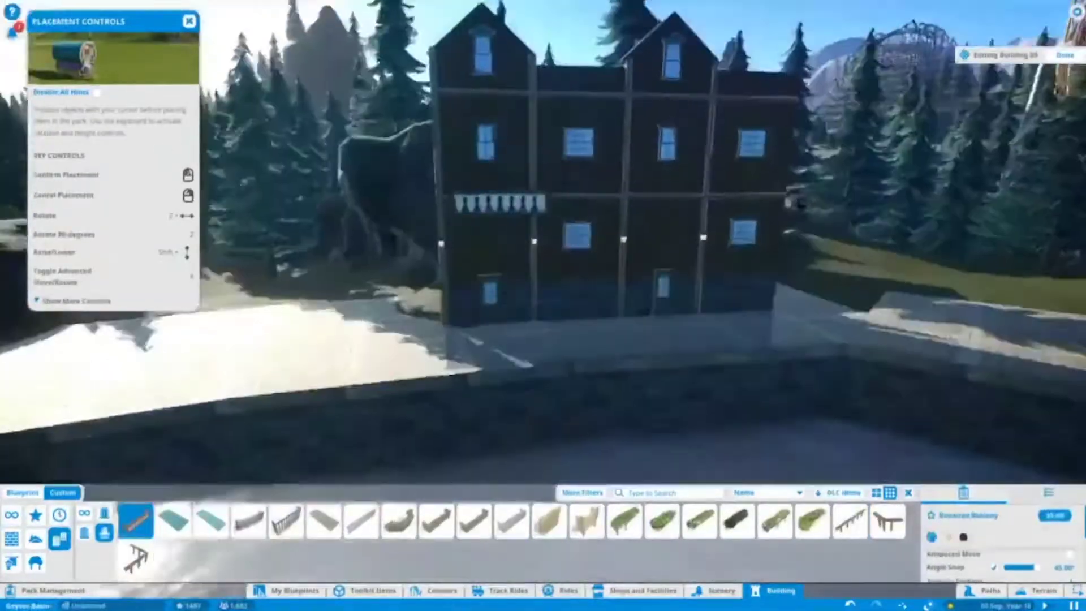
{"action": "key", "text": "z"}
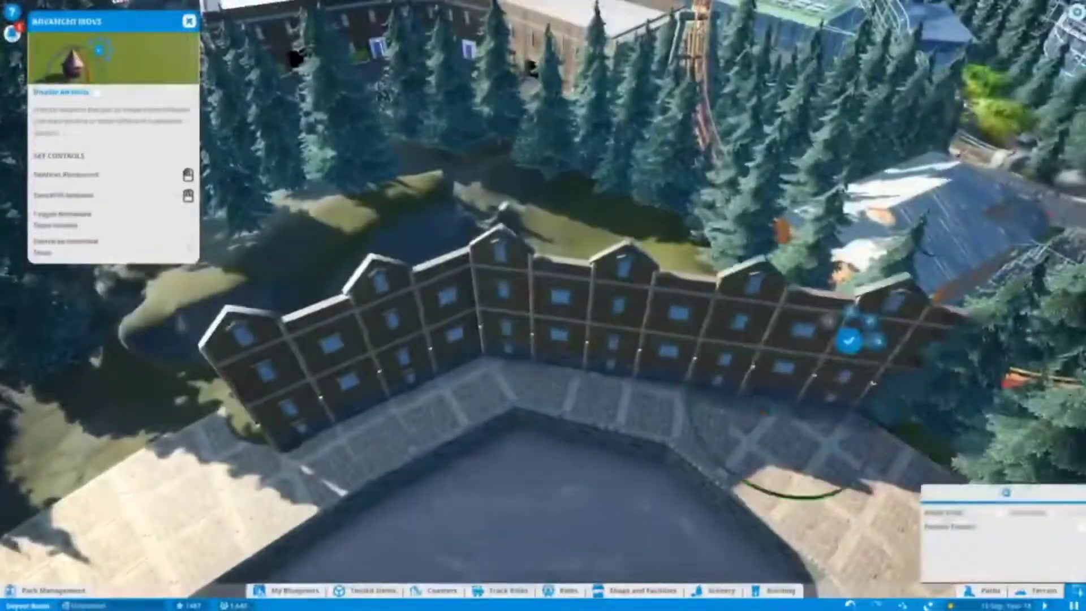
{"action": "key", "text": "q"}
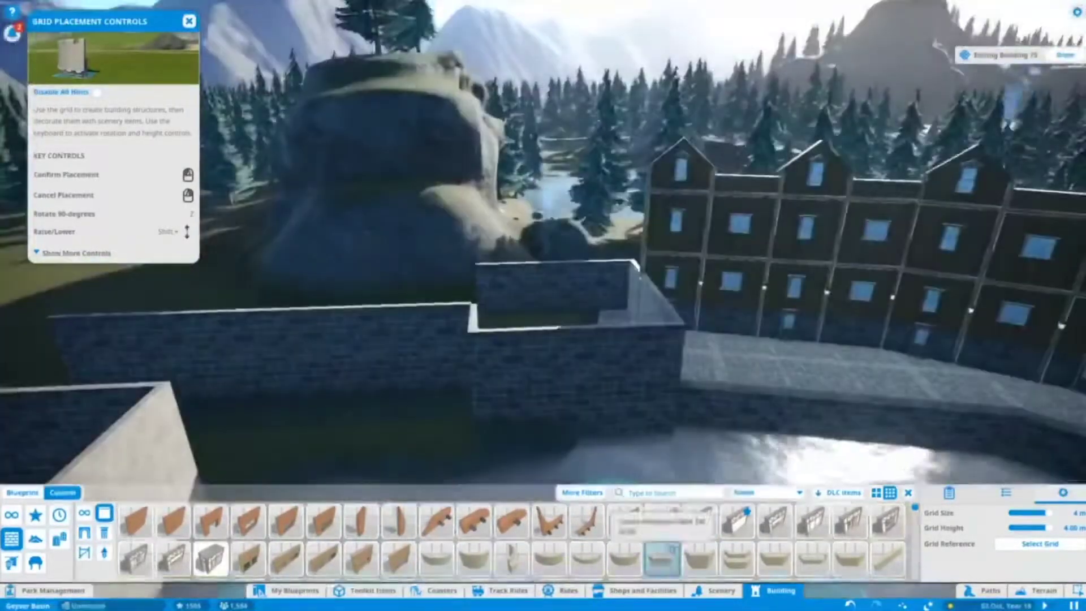
Choose a wooden wall piece, then a floor tile piece for the basin-side enclosures.
{"action": "left_click", "coordinate": [850, 525]}
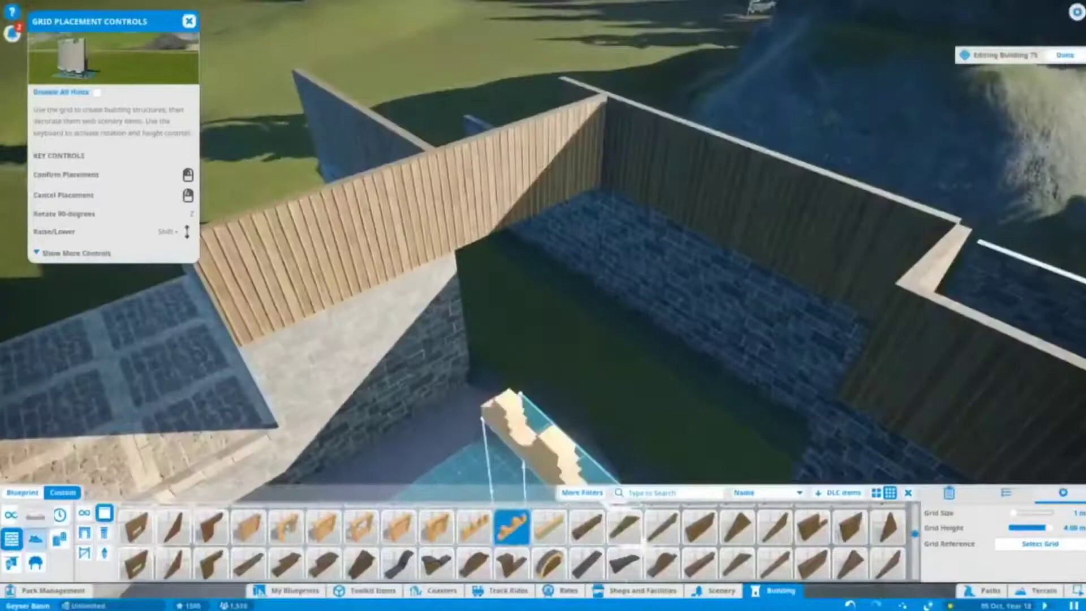
{"action": "left_click", "coordinate": [35, 538]}
{"action": "left_click", "coordinate": [323, 557]}
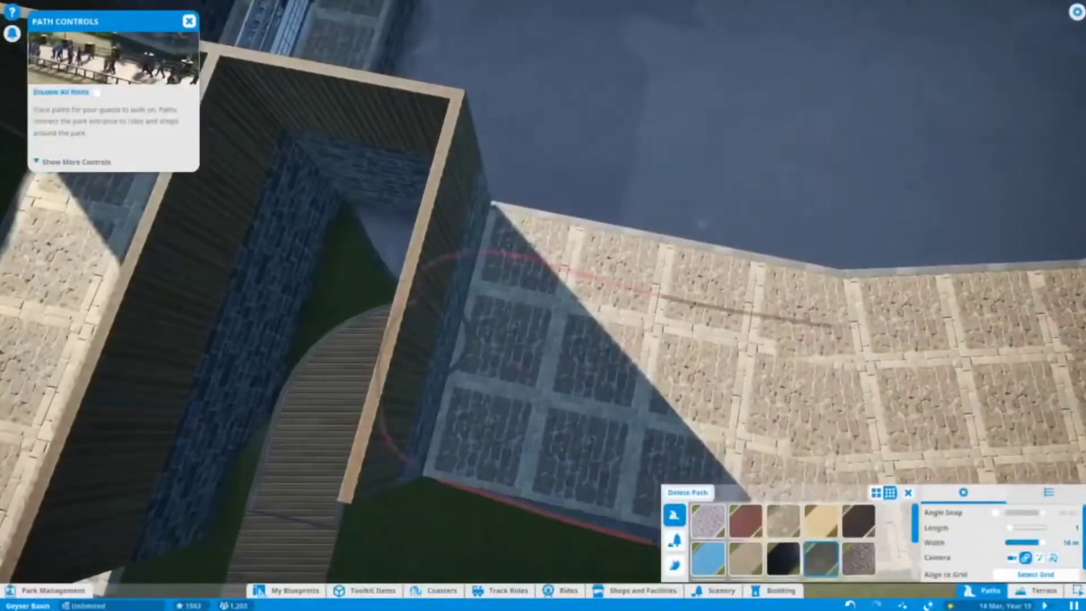
Choose the orange-brown wooden path material for the deck beside the station.
{"action": "scroll", "coordinate": [783, 539], "scroll_direction": "down", "scroll_amount": 1}
{"action": "left_click", "coordinate": [783, 559]}
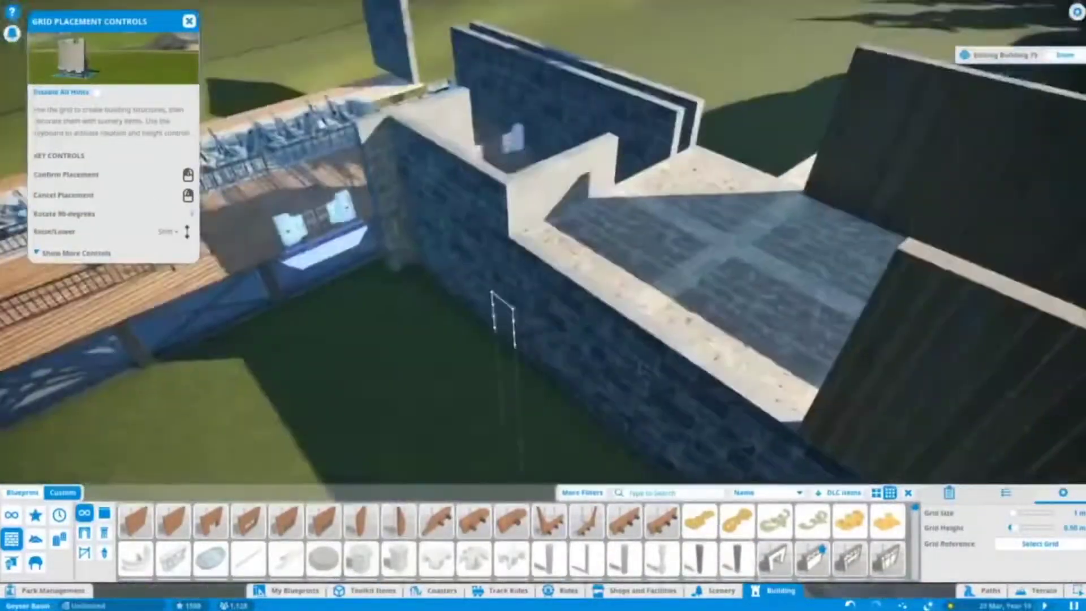
Orbit the camera around the stone station walls, ending low facing the mountains.
{"action": "key", "text": "q"}
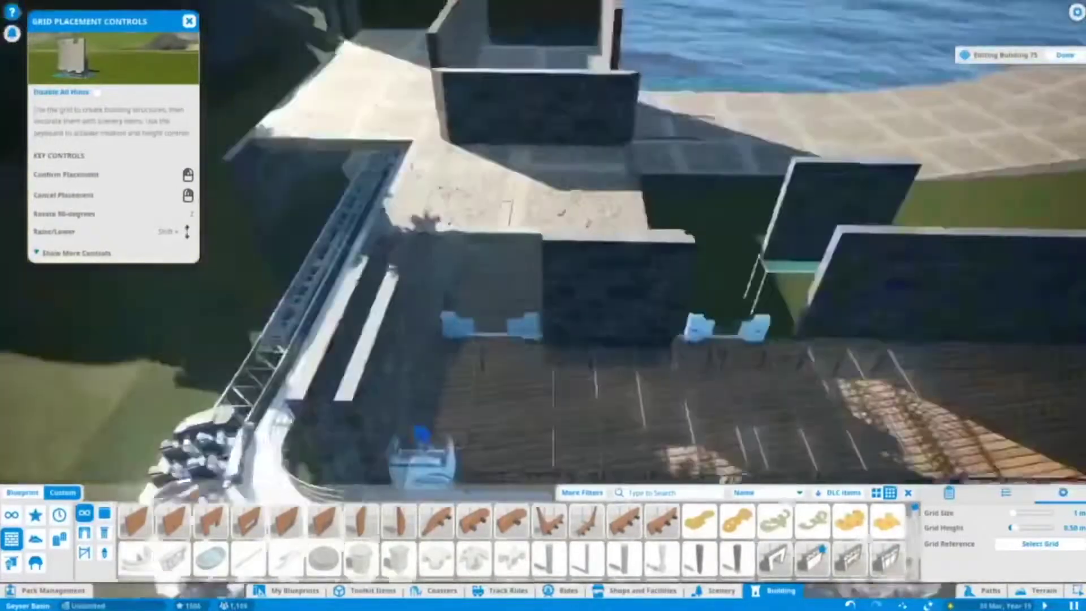
{"action": "key", "text": "q"}
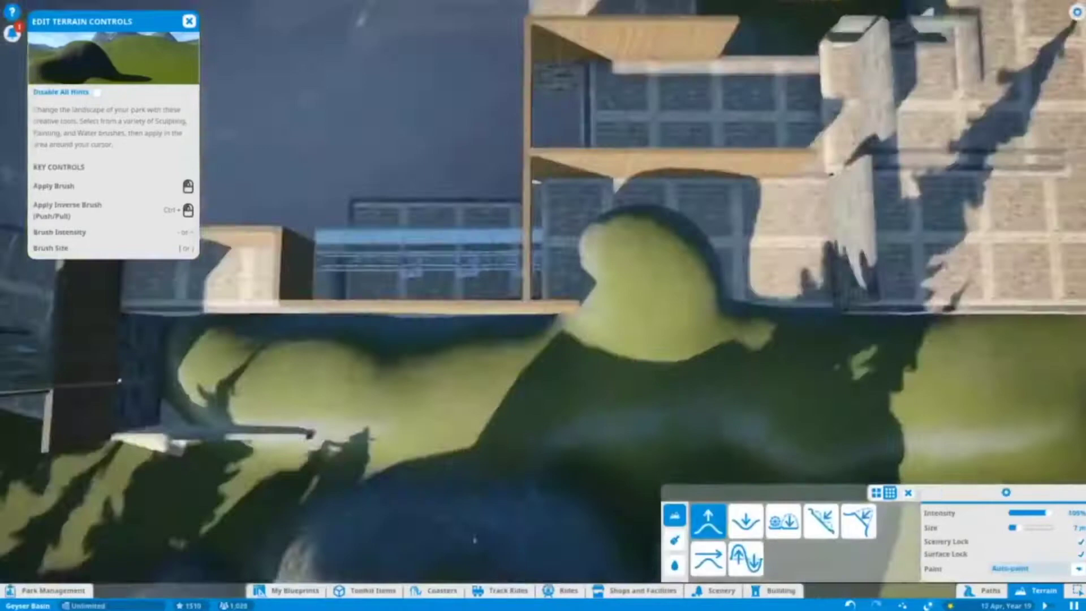
Fly the camera down along the coaster track through the tunnel and back above the terrain.
{"action": "key", "text": "e"}
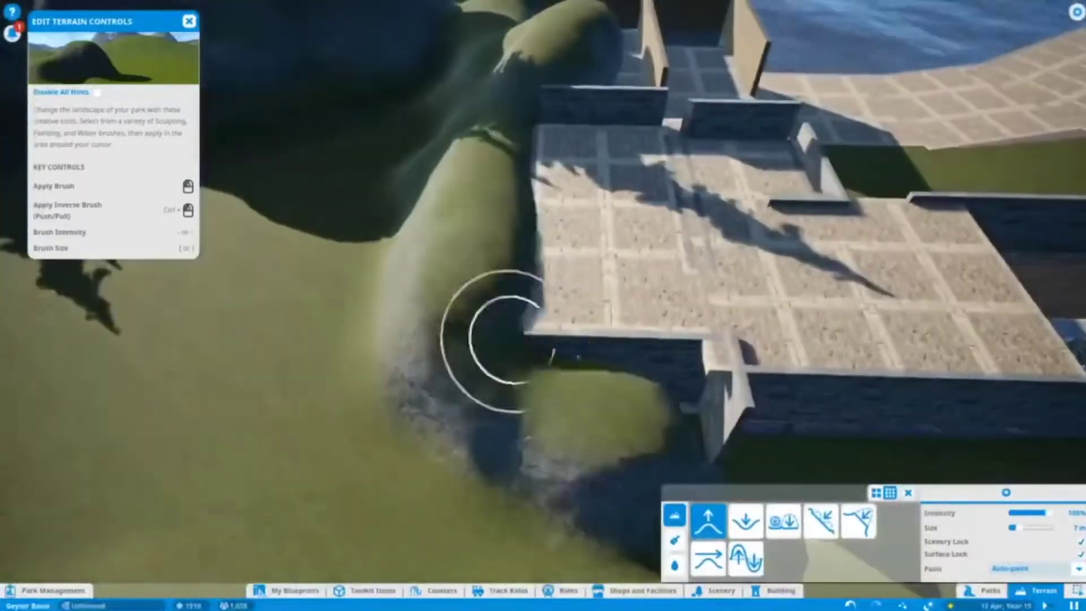
{"action": "key", "text": "w"}
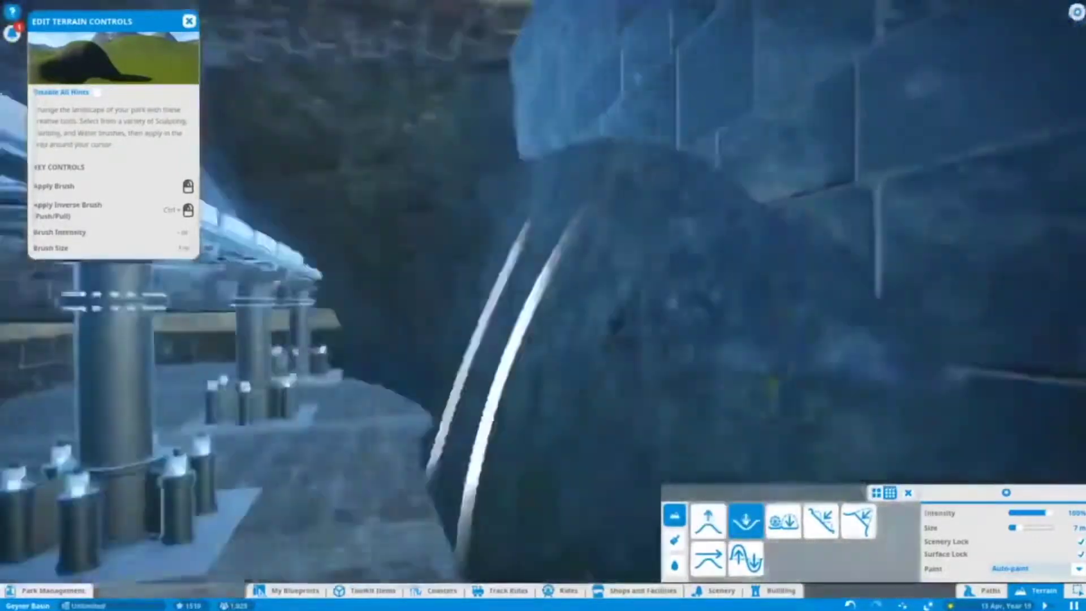
{"action": "key", "text": "w"}
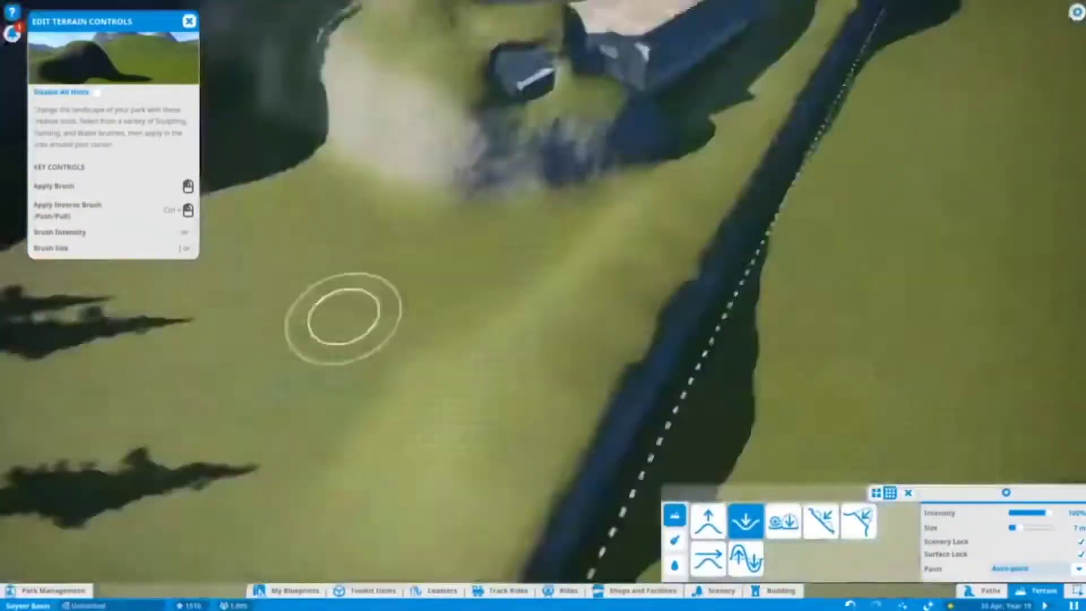
{"action": "key", "text": "w"}
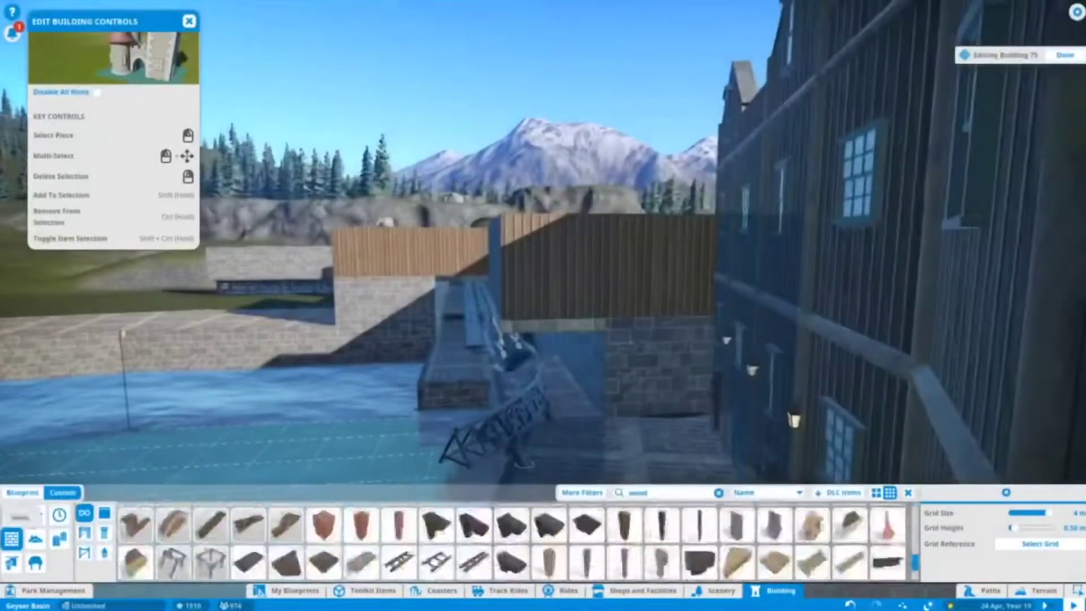
Select the dark plank wood piece from the Building catalog.
{"action": "scroll", "coordinate": [468, 526], "scroll_direction": "down", "scroll_amount": 1}
{"action": "left_click", "coordinate": [281, 547]}
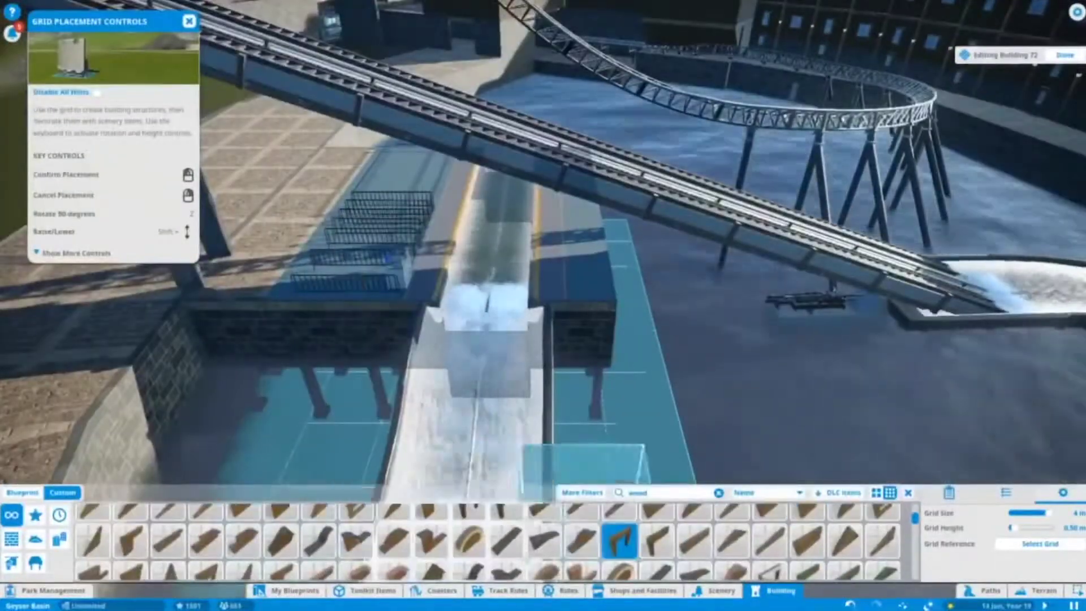
Clad the station using the dark L-shaped wood, plank and other wooden wall pieces.
{"action": "left_click", "coordinate": [656, 540]}
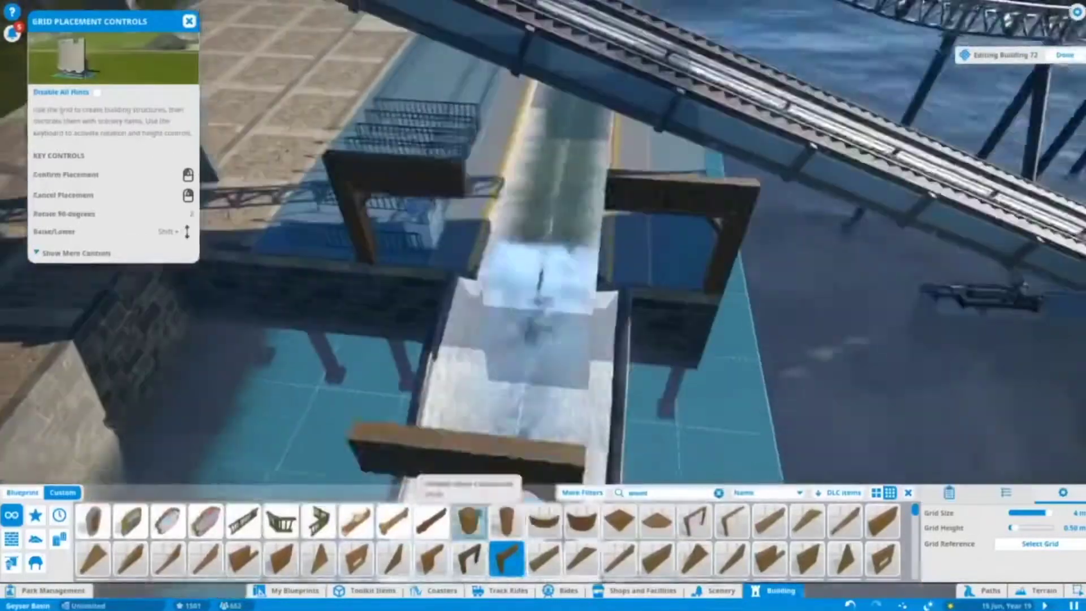
{"action": "left_click", "coordinate": [543, 557]}
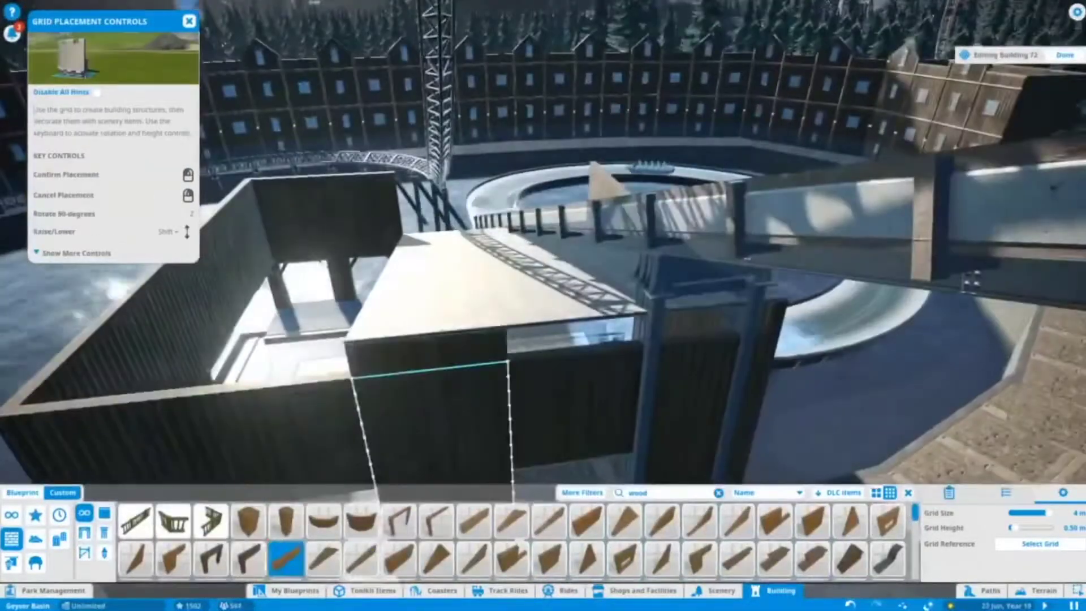
{"action": "left_click", "coordinate": [549, 559]}
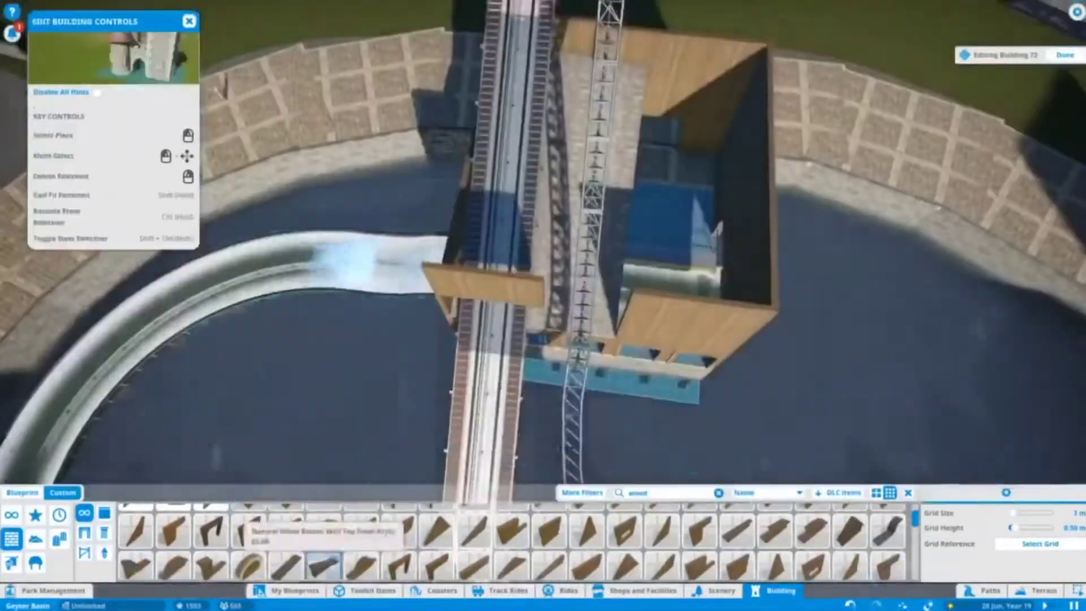
{"action": "scroll", "coordinate": [543, 305], "scroll_direction": "up", "scroll_amount": 5}
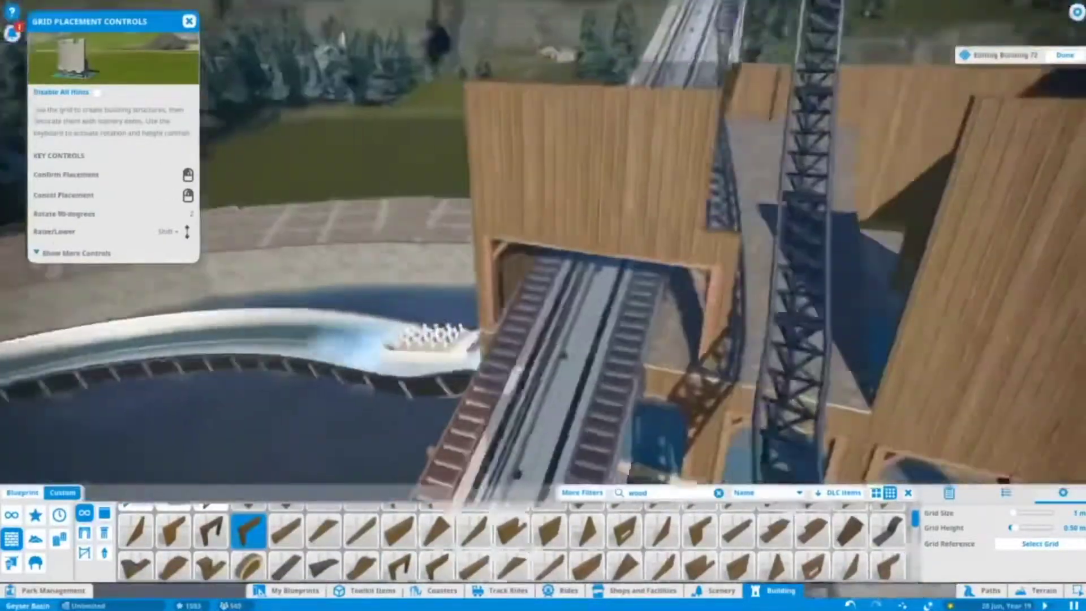
{"action": "scroll", "coordinate": [543, 305], "scroll_direction": "up", "scroll_amount": 3}
{"action": "scroll", "coordinate": [542, 306], "scroll_direction": "down", "scroll_amount": 2}
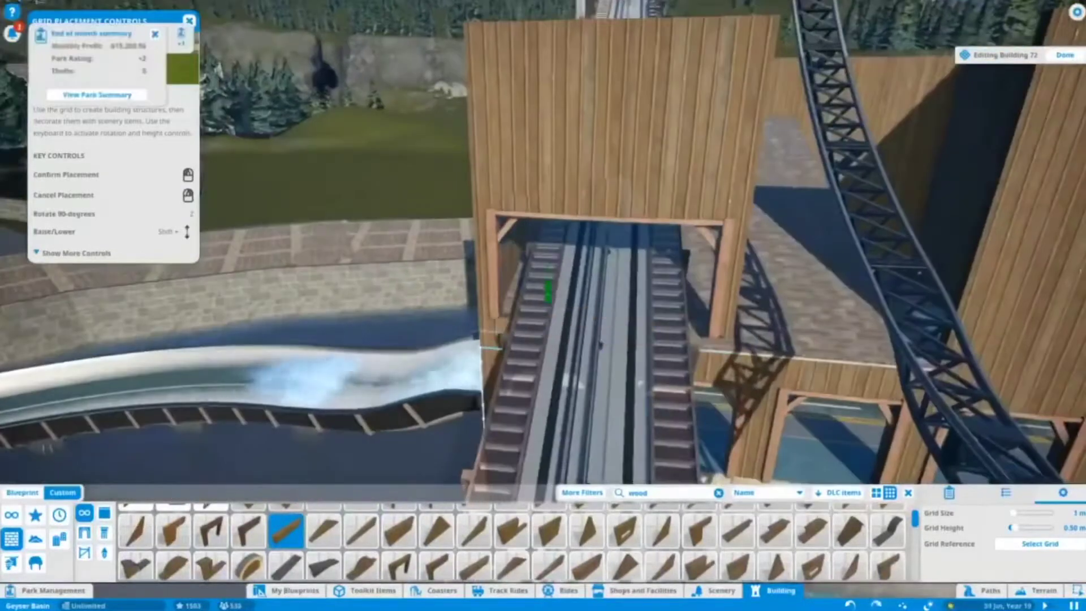
{"action": "scroll", "coordinate": [543, 306], "scroll_direction": "up", "scroll_amount": 3}
{"action": "scroll", "coordinate": [543, 305], "scroll_direction": "down", "scroll_amount": 3}
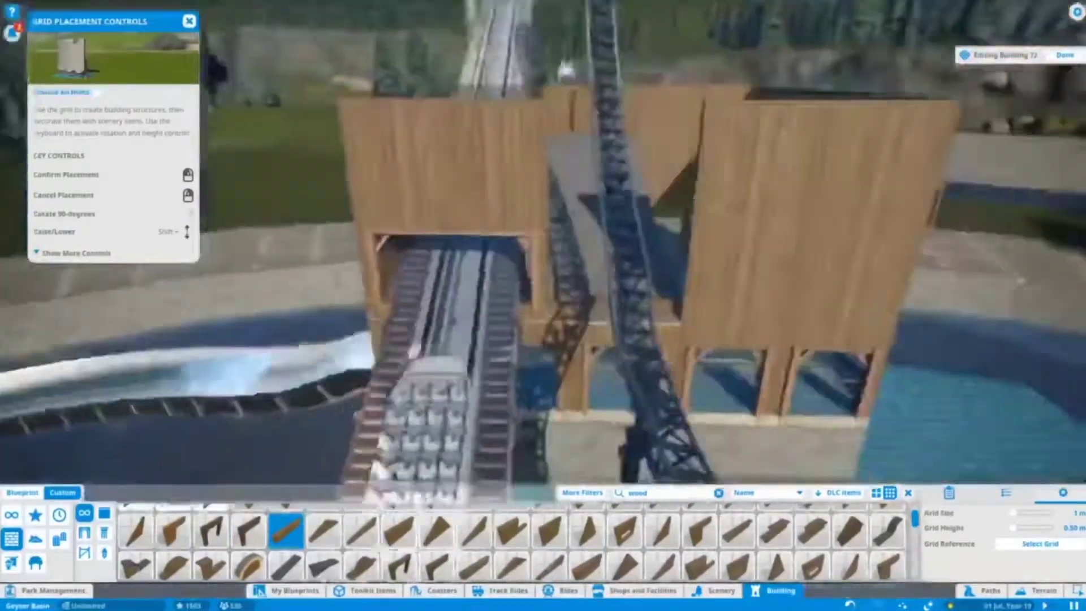
{"action": "scroll", "coordinate": [543, 306], "scroll_direction": "down", "scroll_amount": 3}
{"action": "scroll", "coordinate": [543, 305], "scroll_direction": "down", "scroll_amount": 3}
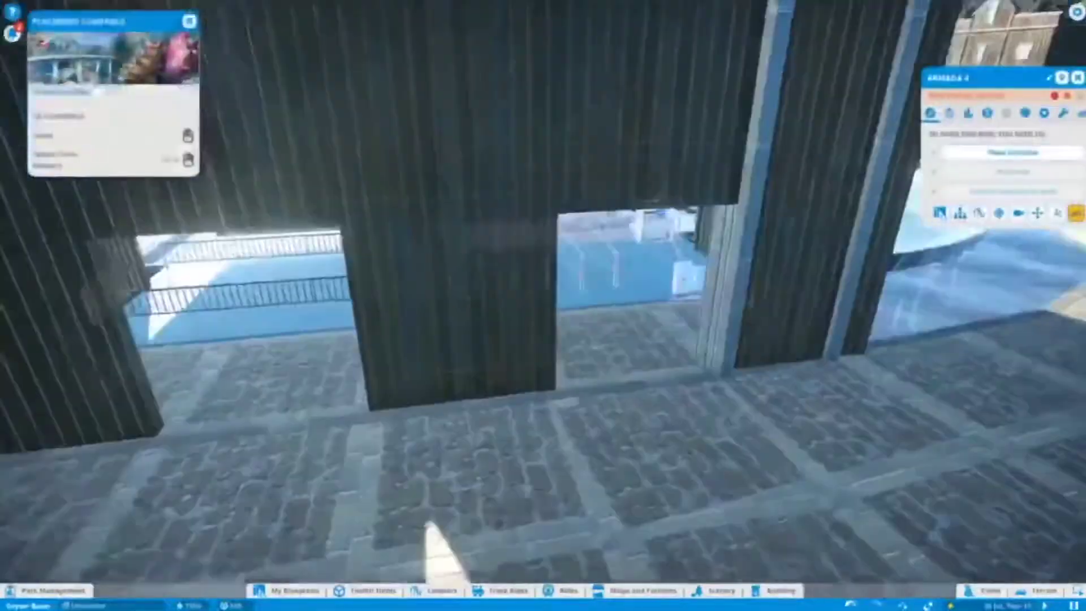
Pick the stone path style and lay a curved stone staircase up through the wall doorway.
{"action": "scroll", "coordinate": [543, 305], "scroll_direction": "down", "scroll_amount": 3}
{"action": "scroll", "coordinate": [543, 305], "scroll_direction": "up", "scroll_amount": 3}
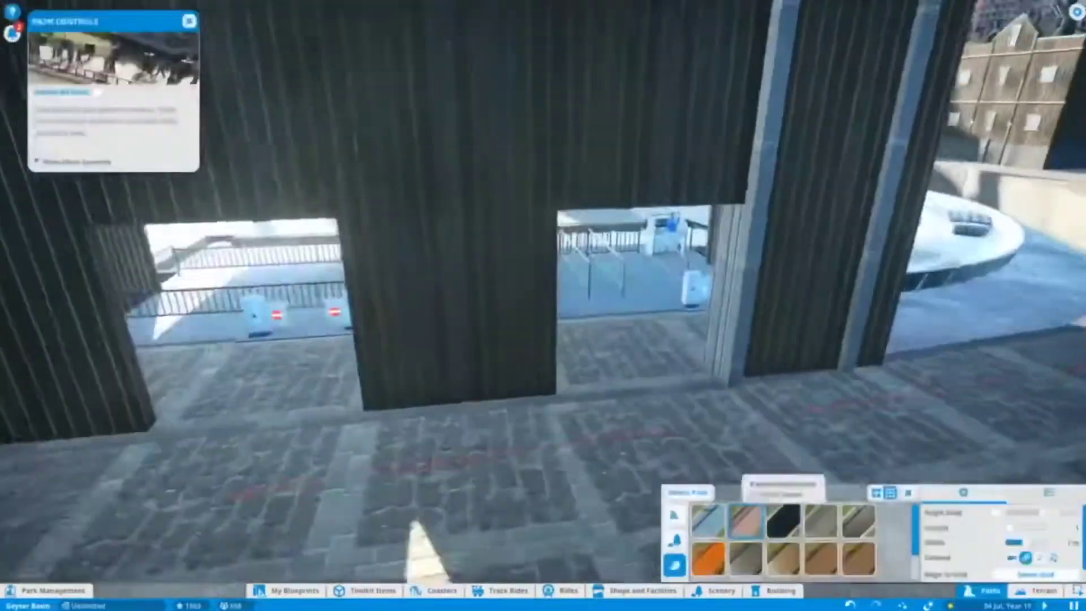
{"action": "left_click", "coordinate": [783, 557]}
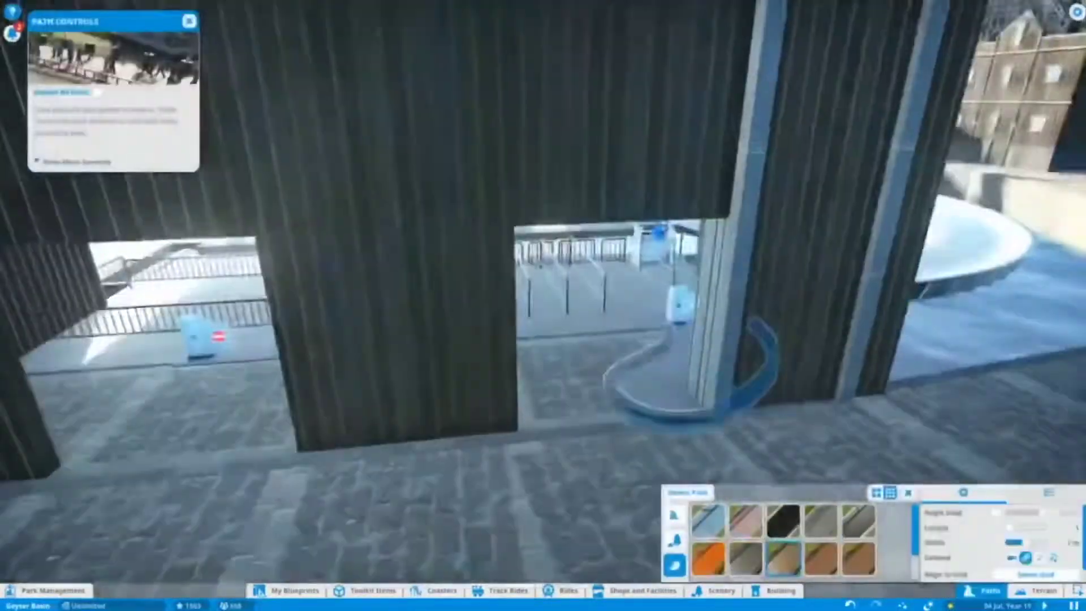
{"action": "scroll", "coordinate": [542, 306], "scroll_direction": "down", "scroll_amount": 3}
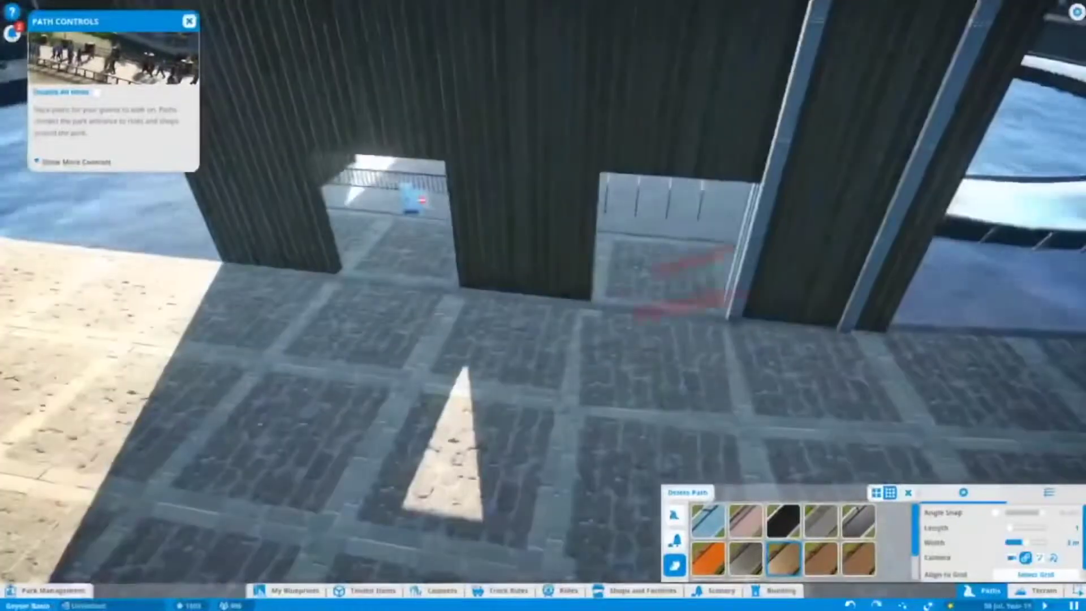
{"action": "scroll", "coordinate": [543, 306], "scroll_direction": "up", "scroll_amount": 3}
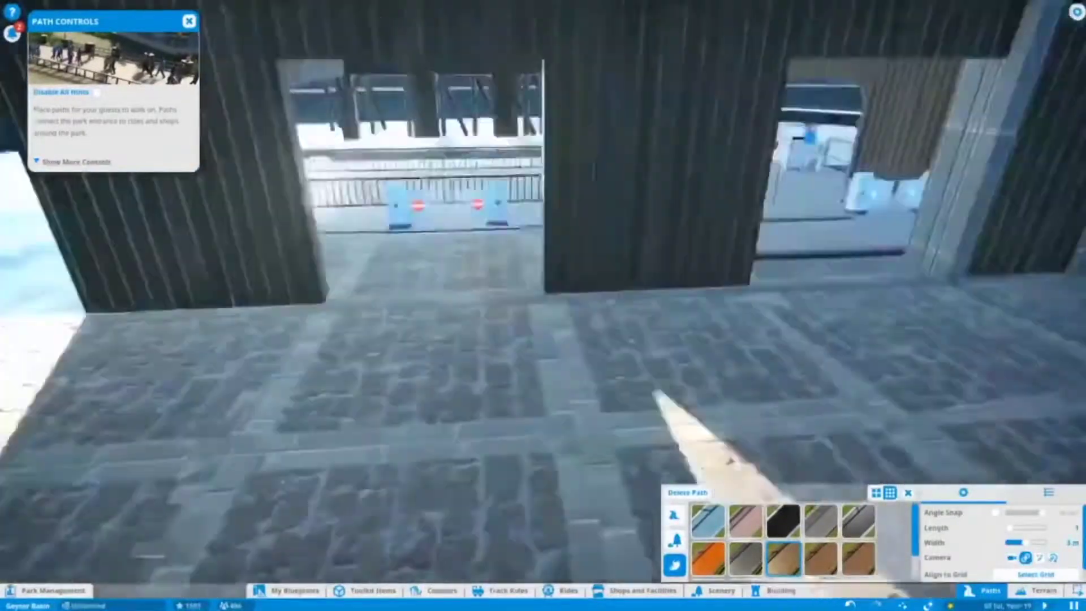
{"action": "scroll", "coordinate": [543, 305], "scroll_direction": "up", "scroll_amount": 3}
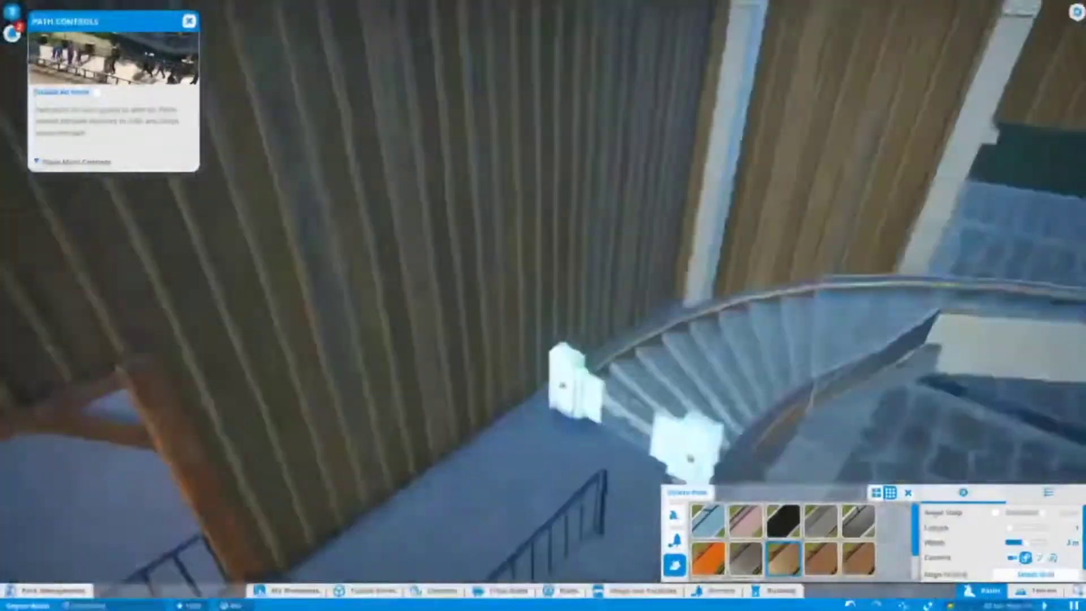
{"action": "scroll", "coordinate": [543, 305], "scroll_direction": "down", "scroll_amount": 3}
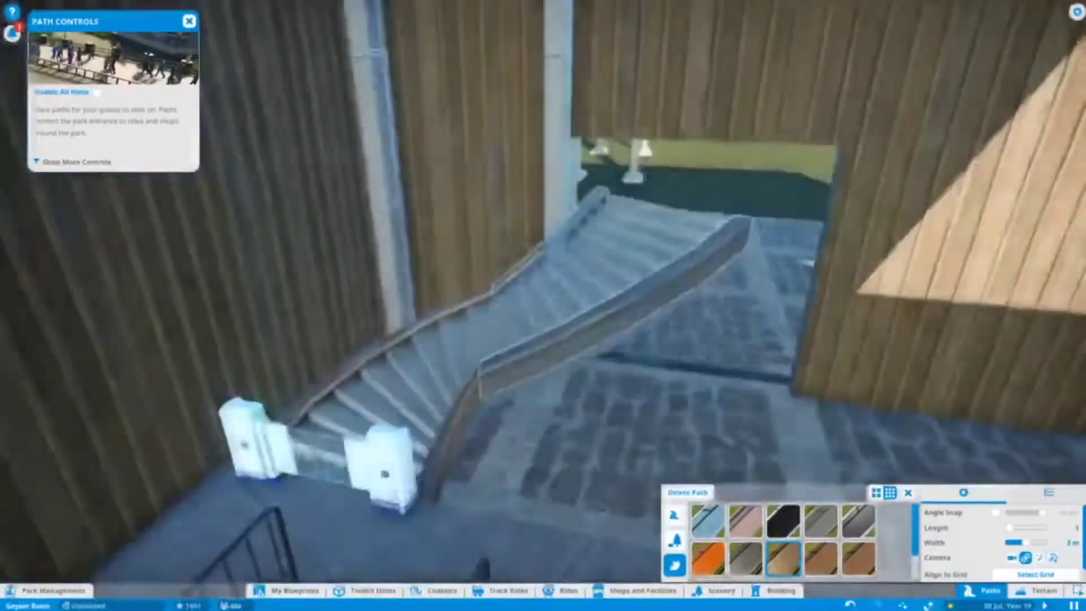
{"action": "scroll", "coordinate": [542, 305], "scroll_direction": "up", "scroll_amount": 3}
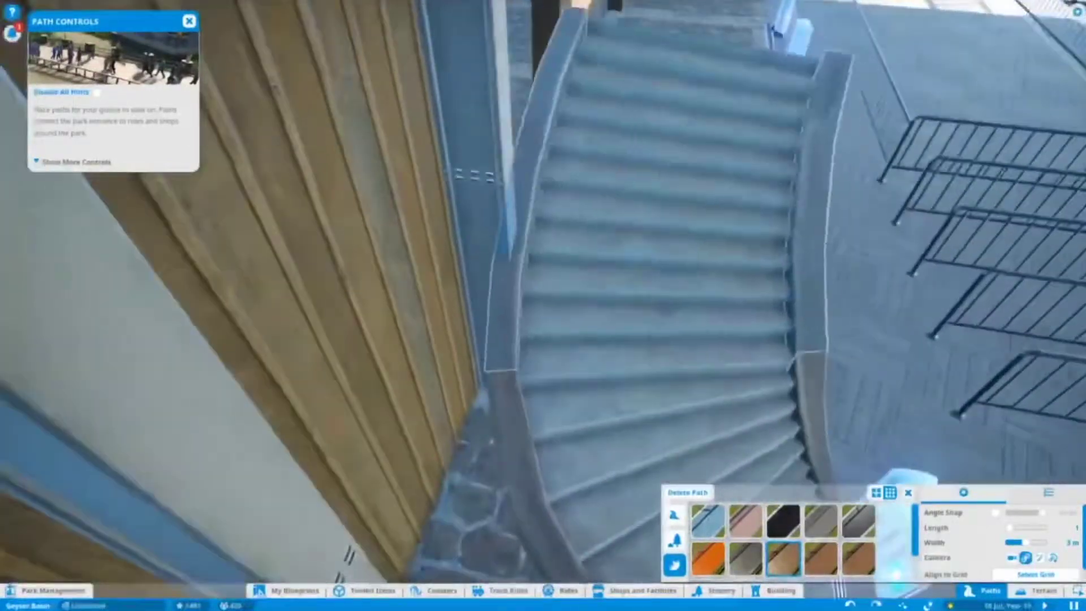
{"action": "scroll", "coordinate": [542, 305], "scroll_direction": "down", "scroll_amount": 5}
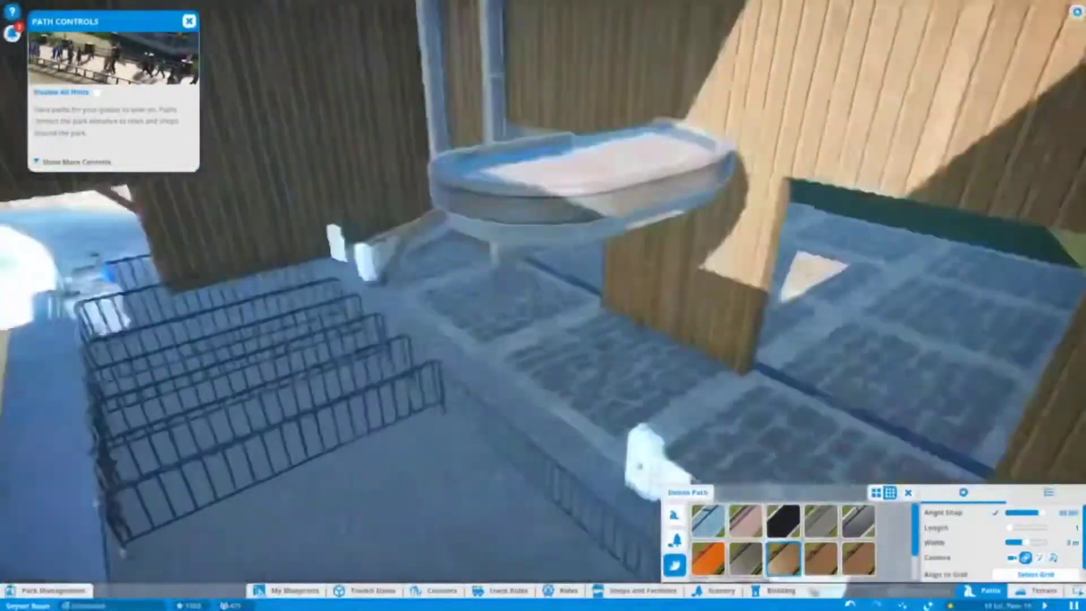
{"action": "scroll", "coordinate": [543, 306], "scroll_direction": "down", "scroll_amount": 5}
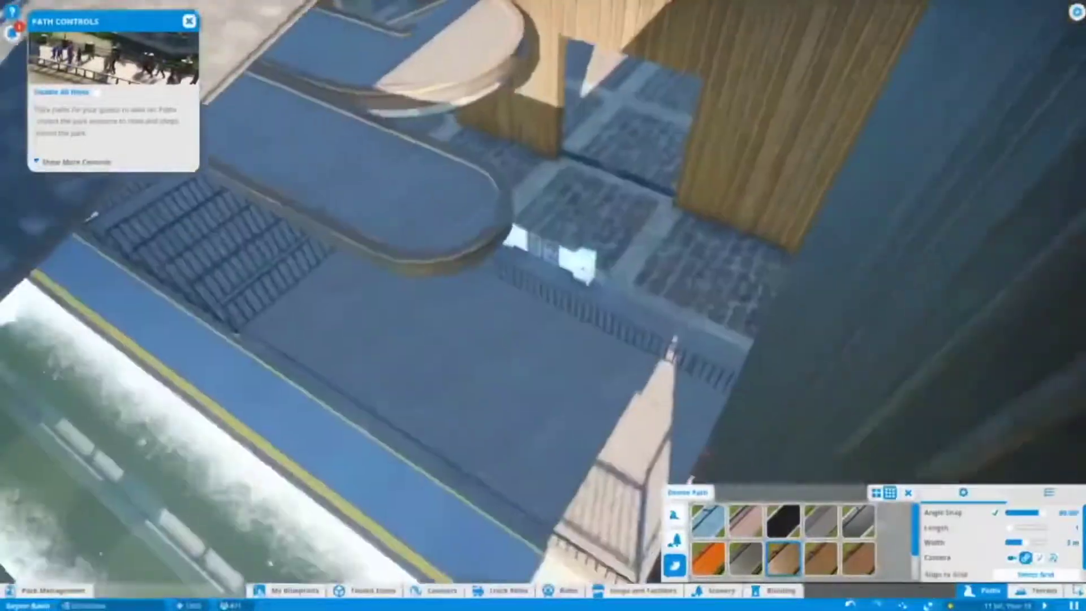
{"action": "scroll", "coordinate": [543, 306], "scroll_direction": "up", "scroll_amount": 5}
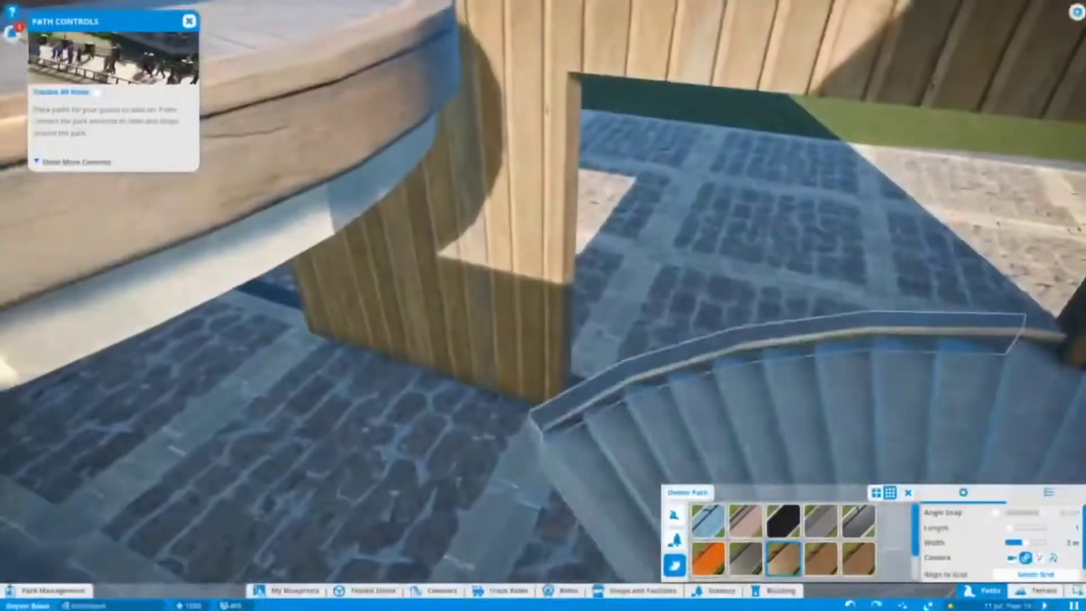
{"action": "scroll", "coordinate": [543, 305], "scroll_direction": "down", "scroll_amount": 5}
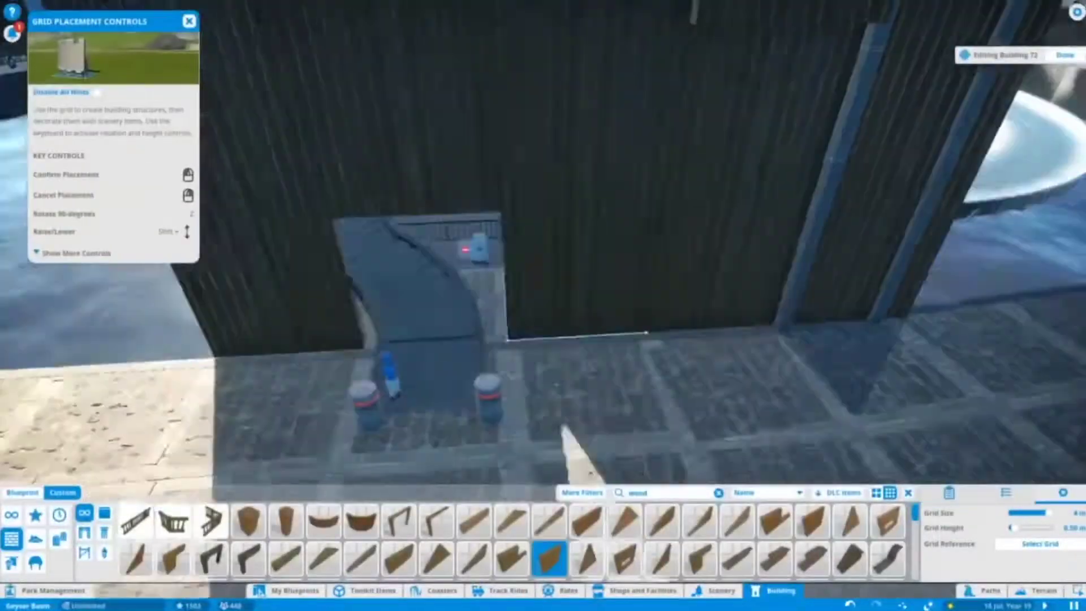
Zoom the camera in and out on the doorway beside the curved staircase.
{"action": "scroll", "coordinate": [648, 447], "scroll_direction": "up", "scroll_amount": 5}
{"action": "scroll", "coordinate": [543, 243], "scroll_direction": "down", "scroll_amount": 5}
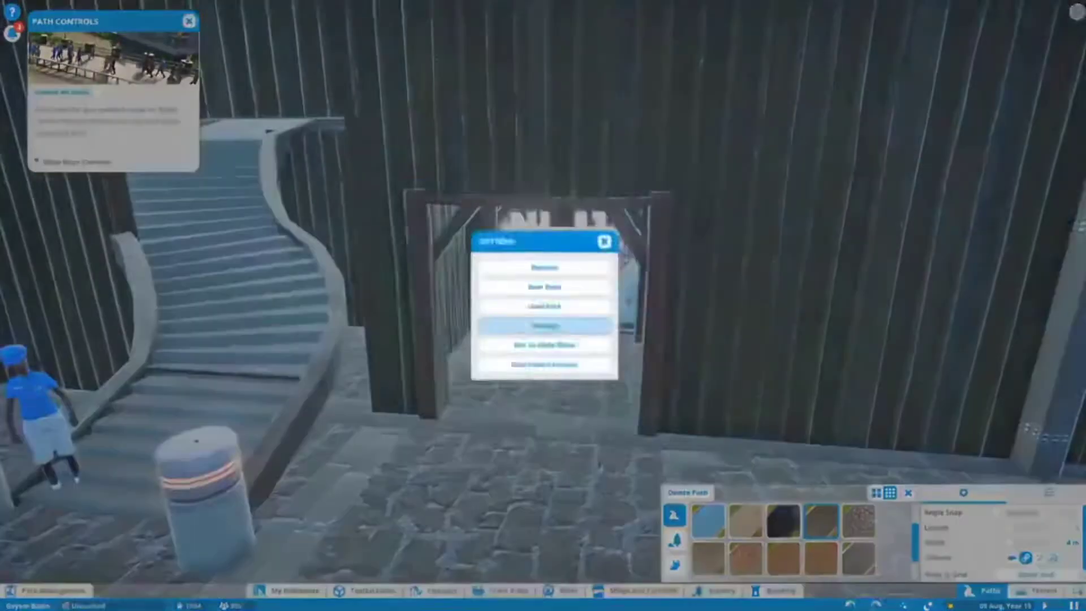
Bring up the game Options menu with Esc.
{"action": "key", "text": "Escape"}
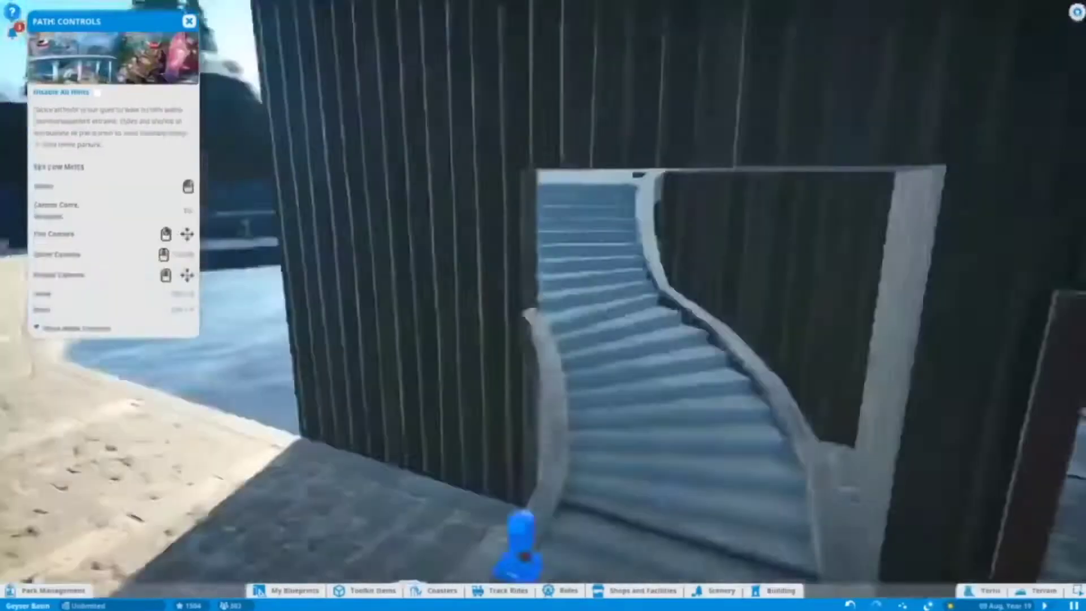